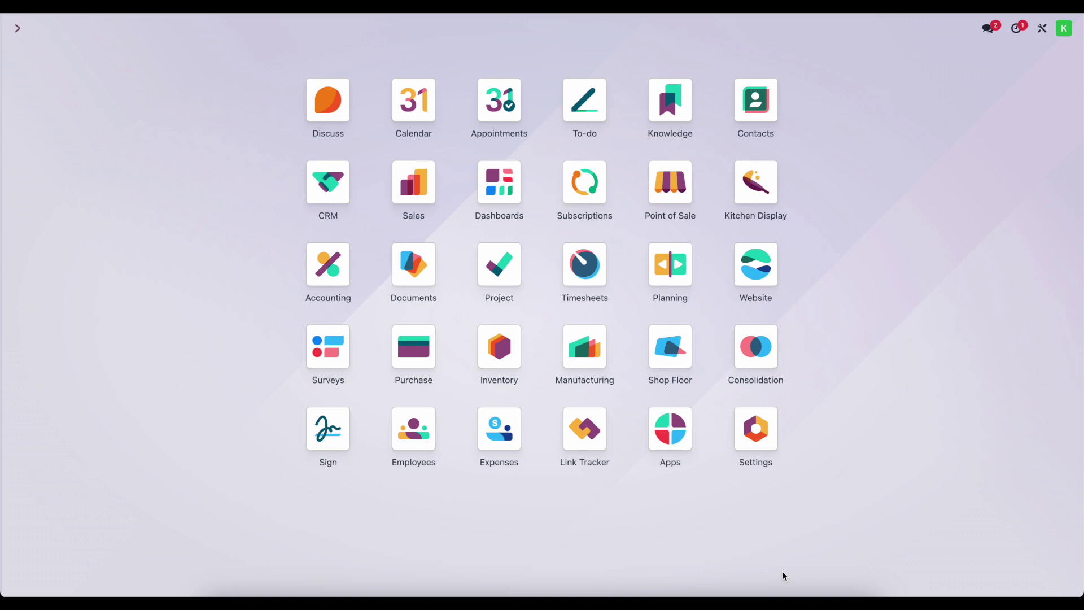
Step: Expand Product 3's FIFO receipt layers ($30, $25, $20) in Stock Valuation, then list the products
{"action": "left_click", "coordinate": [501, 374]}
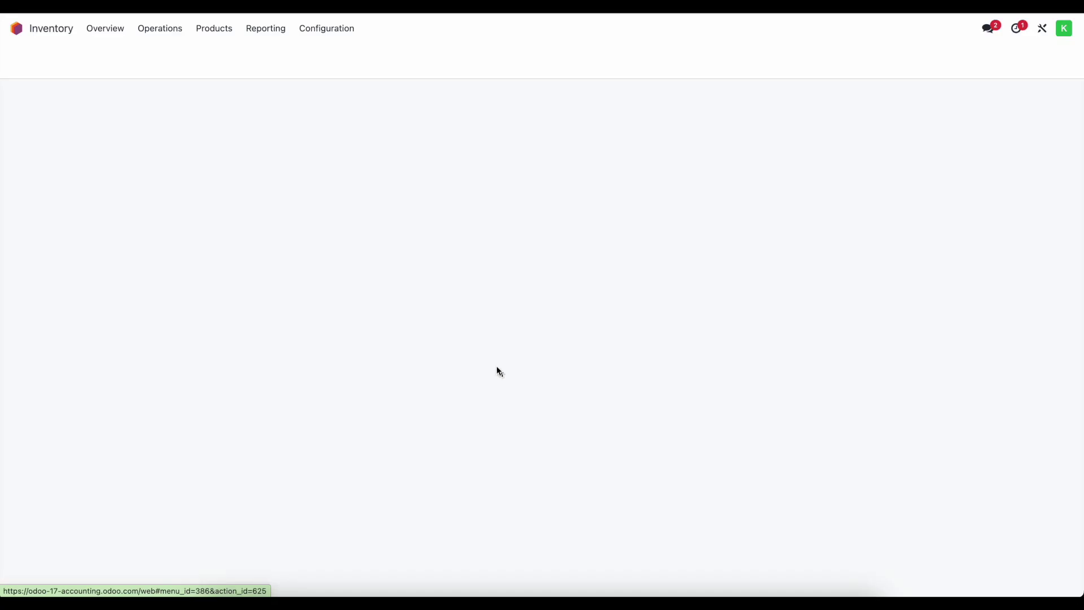
{"action": "left_click", "coordinate": [266, 28]}
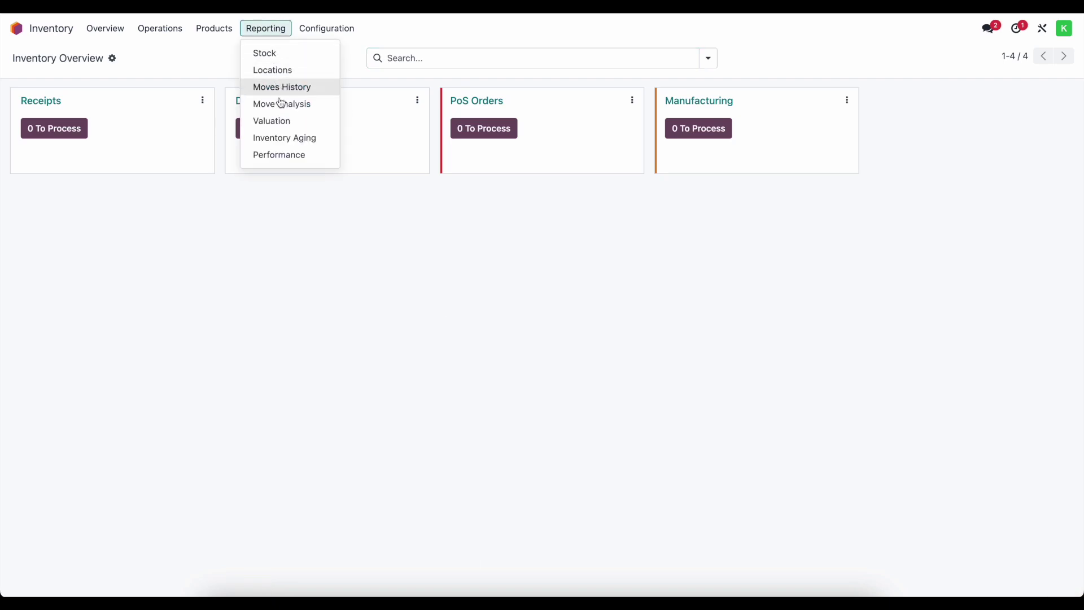
{"action": "left_click", "coordinate": [282, 121]}
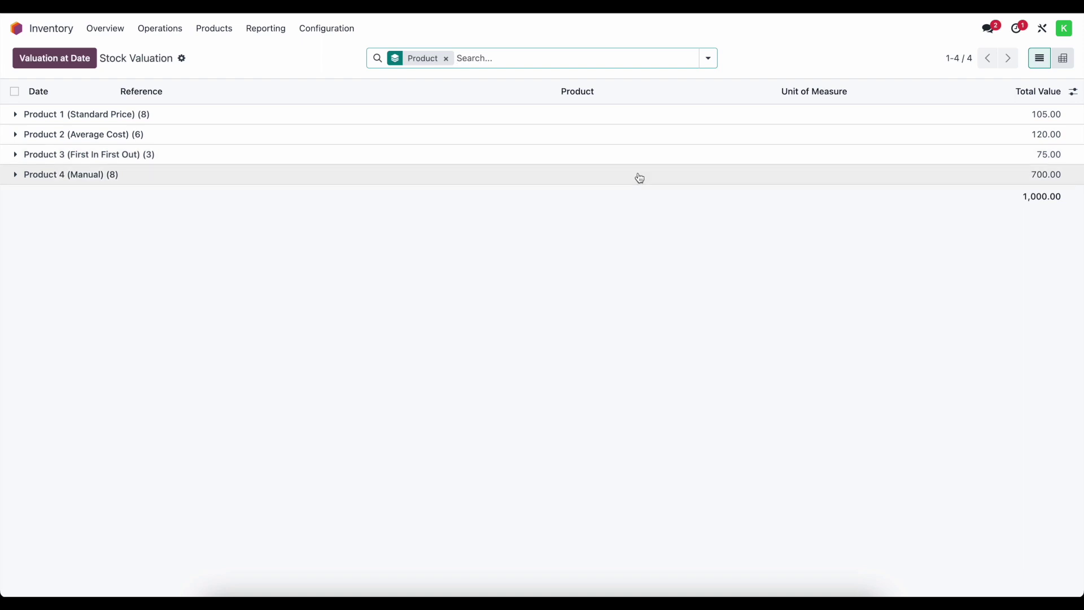
{"action": "left_click", "coordinate": [1025, 163]}
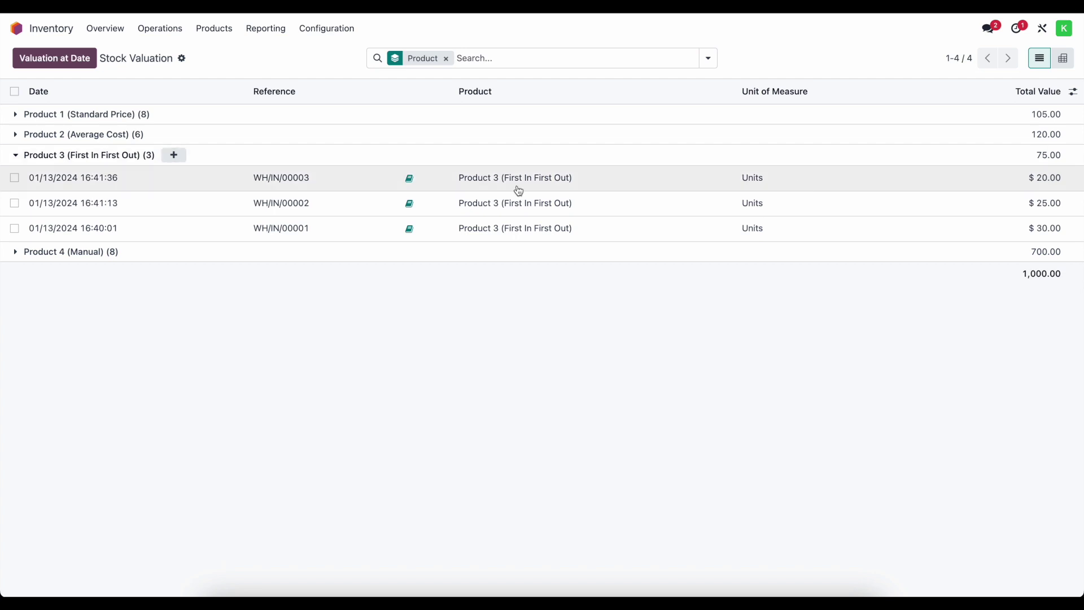
{"action": "left_click", "coordinate": [231, 37]}
{"action": "left_click", "coordinate": [229, 56]}
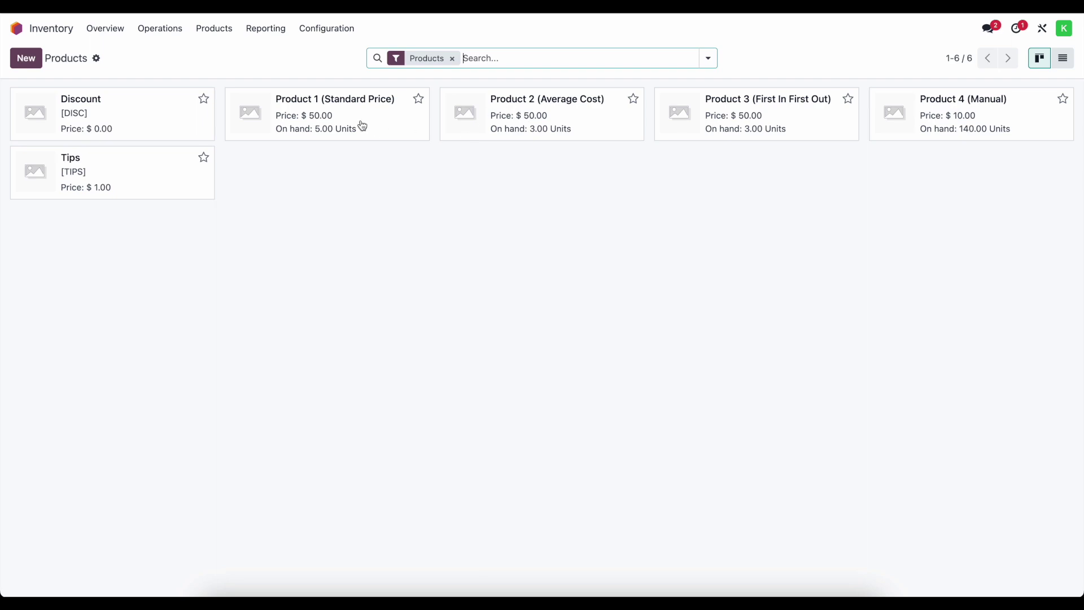
Step: Open Product 3 (First In First Out) and confirm its 25.00 cost without changing it
{"action": "left_click", "coordinate": [745, 136]}
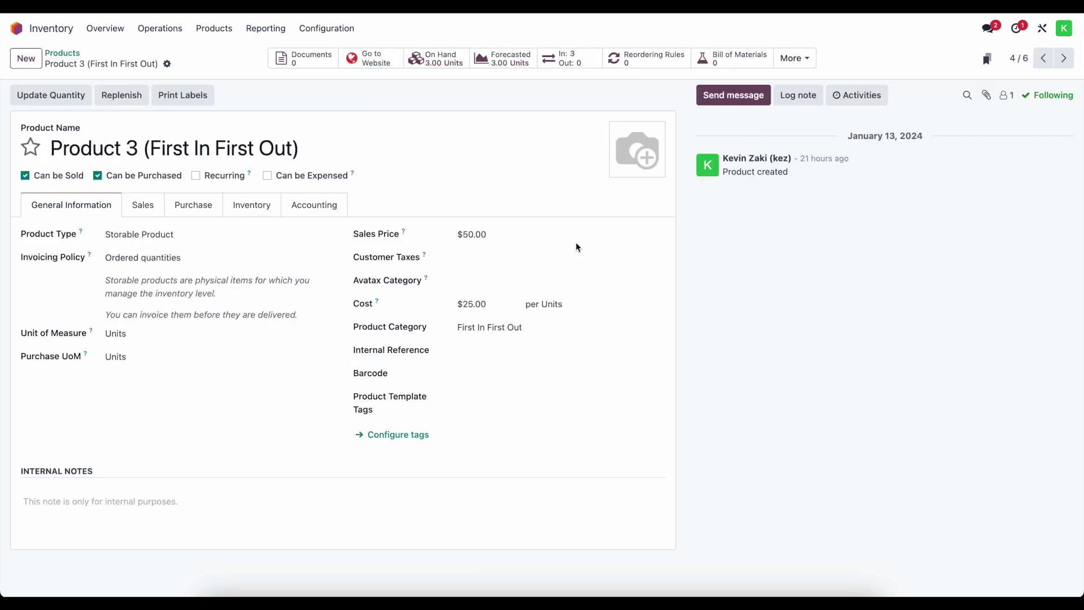
{"action": "double_click", "coordinate": [472, 308]}
{"action": "left_click", "coordinate": [393, 99]}
{"action": "left_click", "coordinate": [51, 29]}
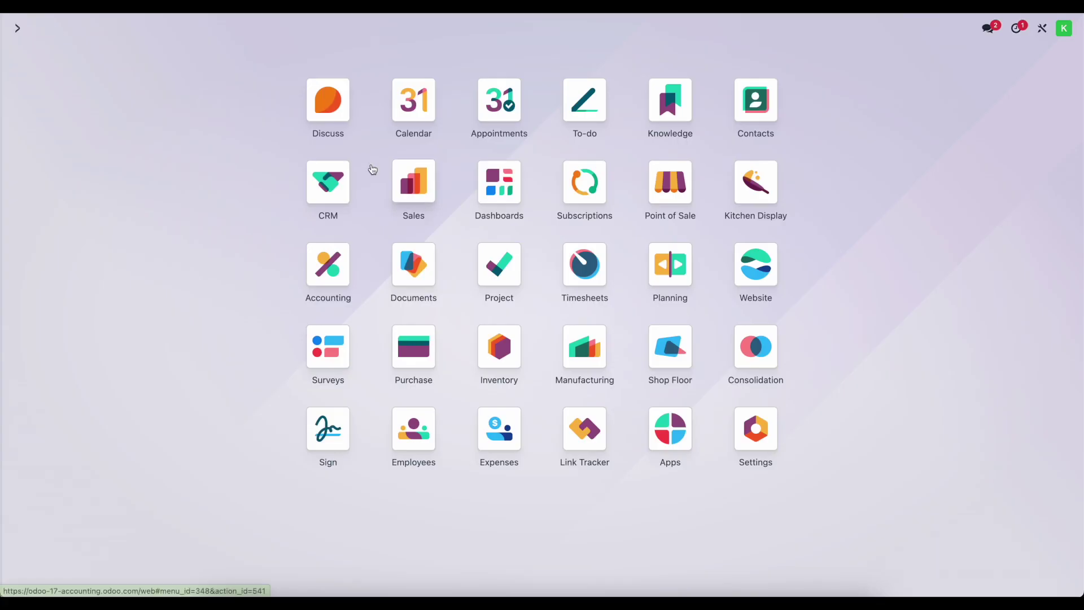
Step: Create and confirm sales order S00003 selling Product 3 (First In First Out) to Customer 1
{"action": "left_click", "coordinate": [396, 176]}
{"action": "left_click", "coordinate": [27, 56]}
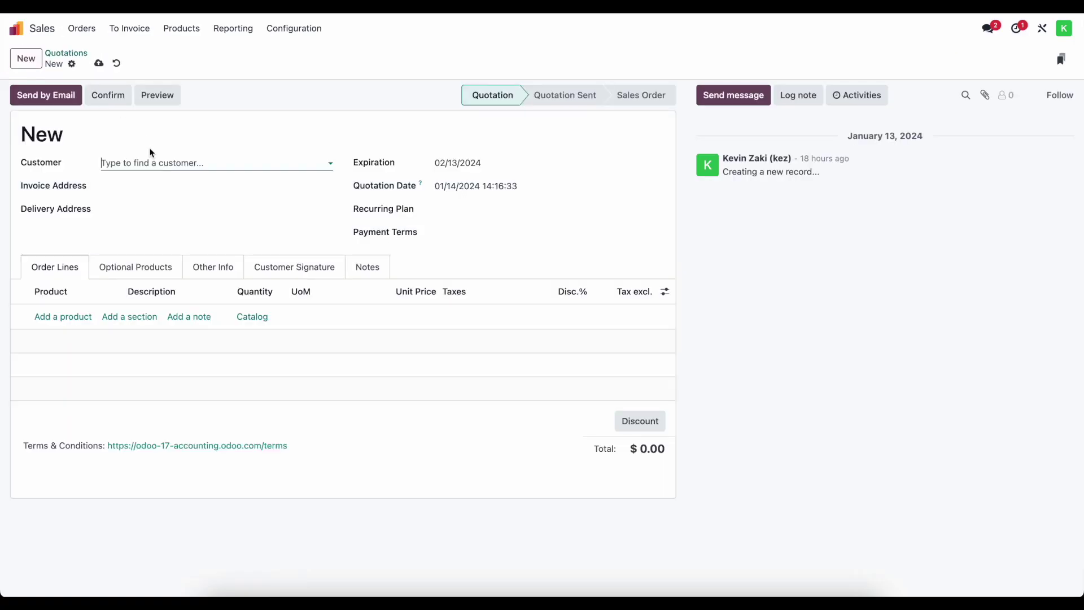
{"action": "left_click", "coordinate": [146, 162]}
{"action": "left_click", "coordinate": [143, 184]}
{"action": "left_click", "coordinate": [62, 317]}
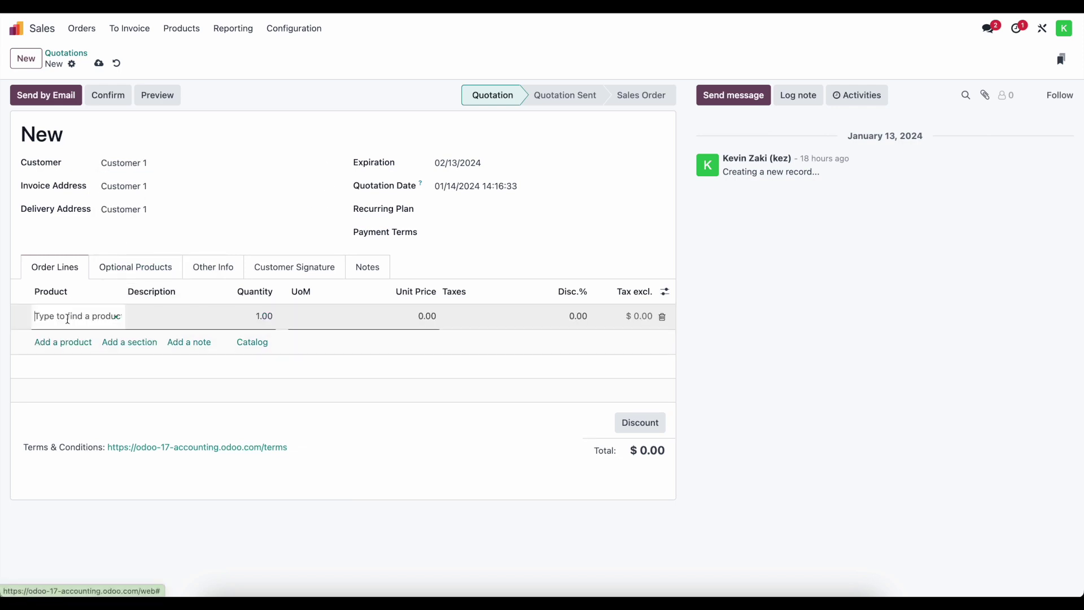
{"action": "left_click", "coordinate": [107, 438]}
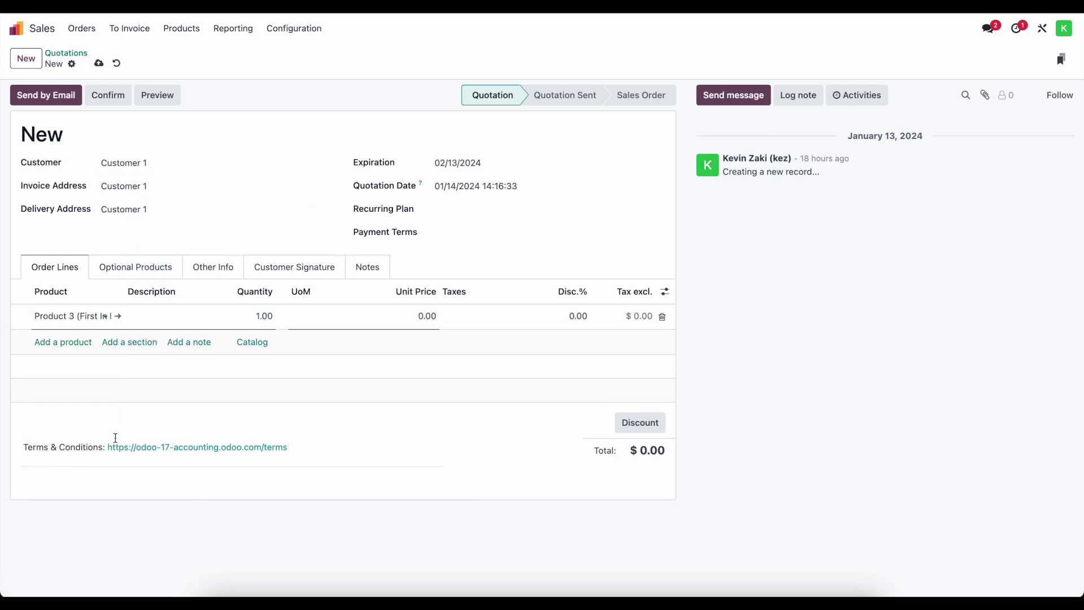
{"action": "left_click", "coordinate": [443, 411]}
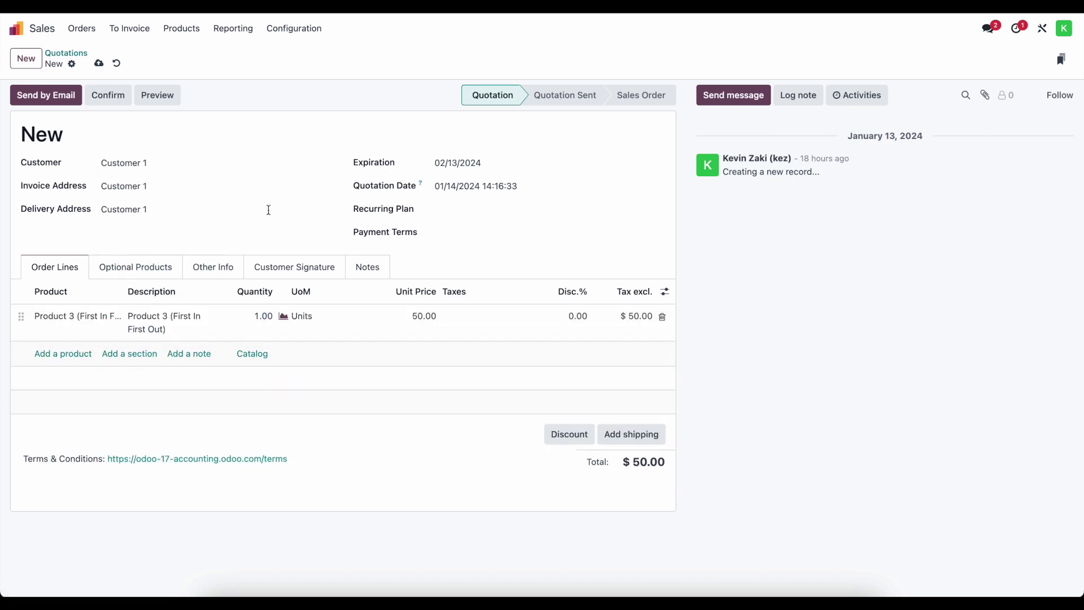
{"action": "left_click", "coordinate": [107, 96]}
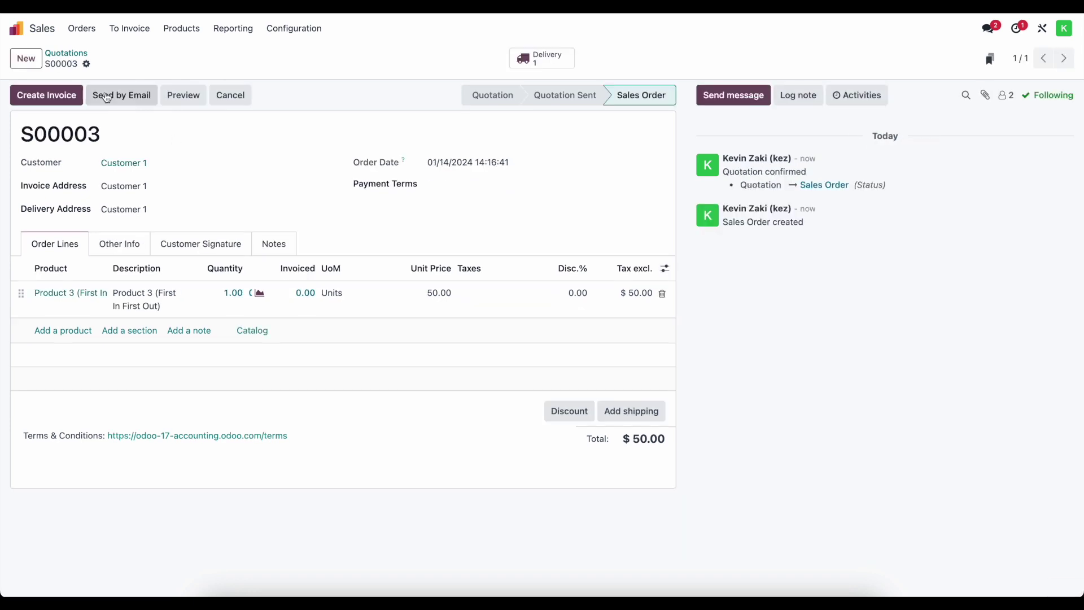
Step: Validate delivery WH/OUT/00003 and post a regular customer invoice for S00003
{"action": "left_click", "coordinate": [559, 58]}
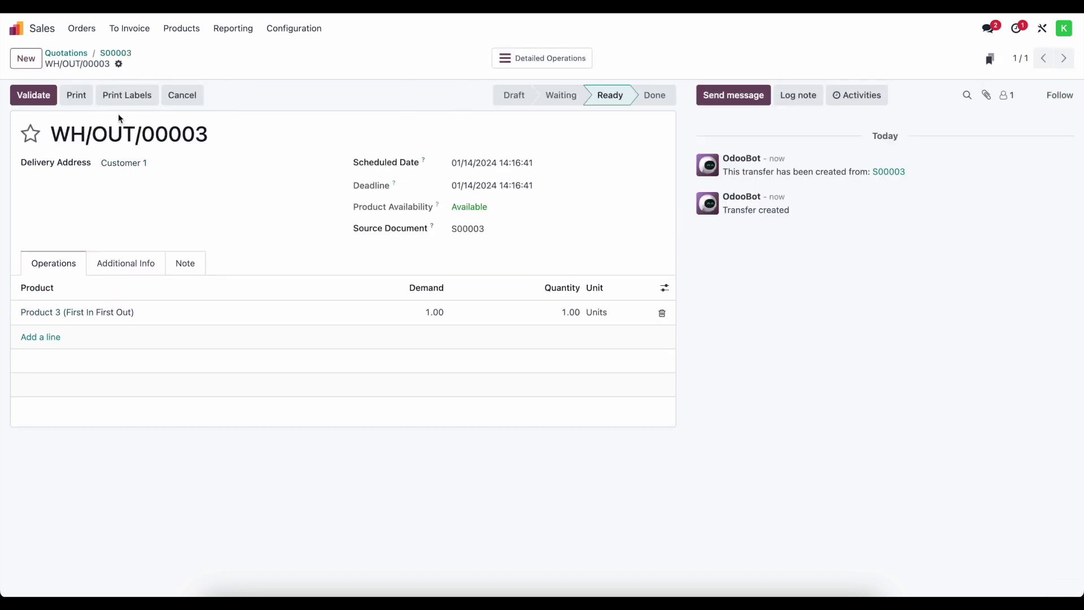
{"action": "left_click", "coordinate": [47, 102]}
{"action": "left_click", "coordinate": [106, 53]}
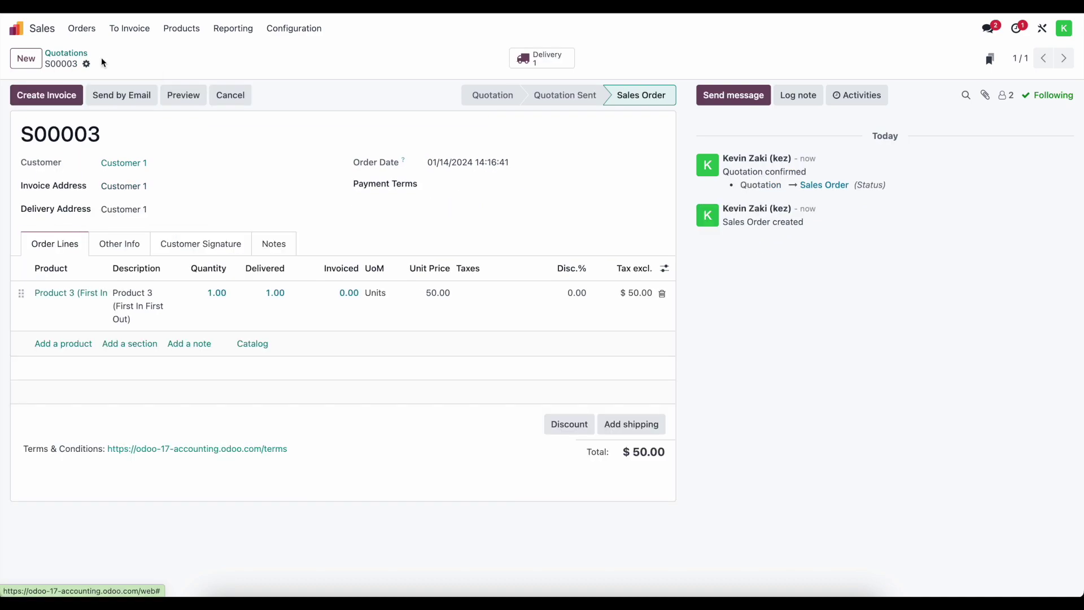
{"action": "left_click", "coordinate": [61, 103]}
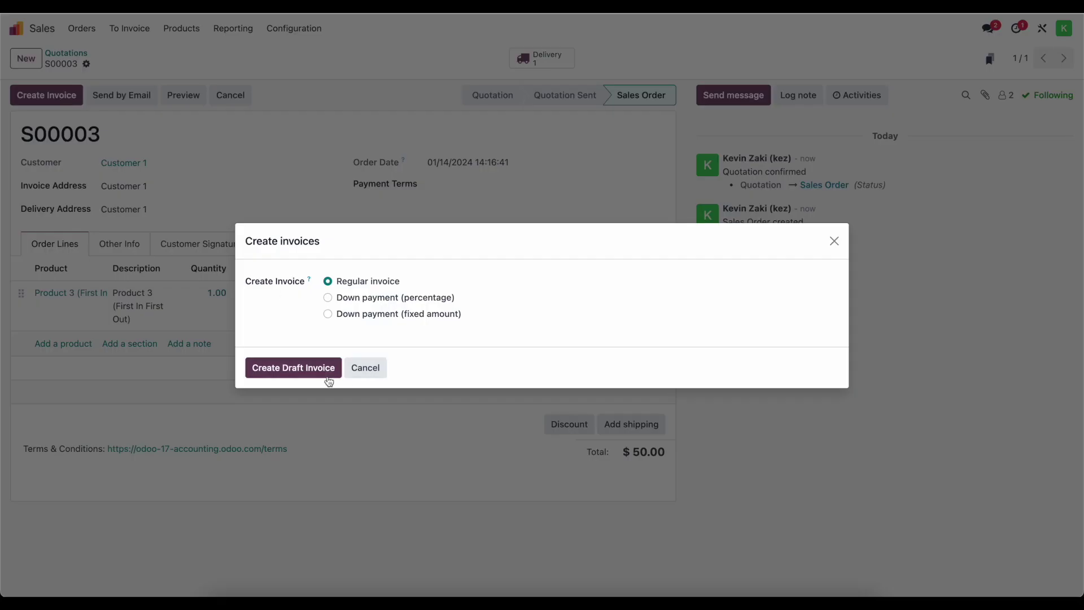
{"action": "left_click", "coordinate": [293, 366]}
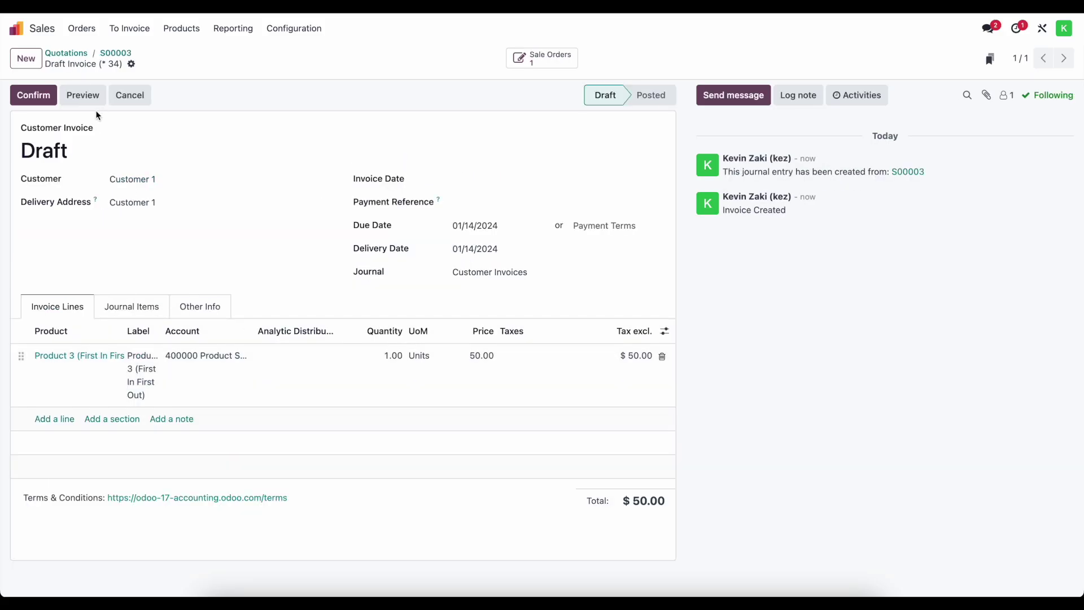
{"action": "left_click", "coordinate": [31, 101]}
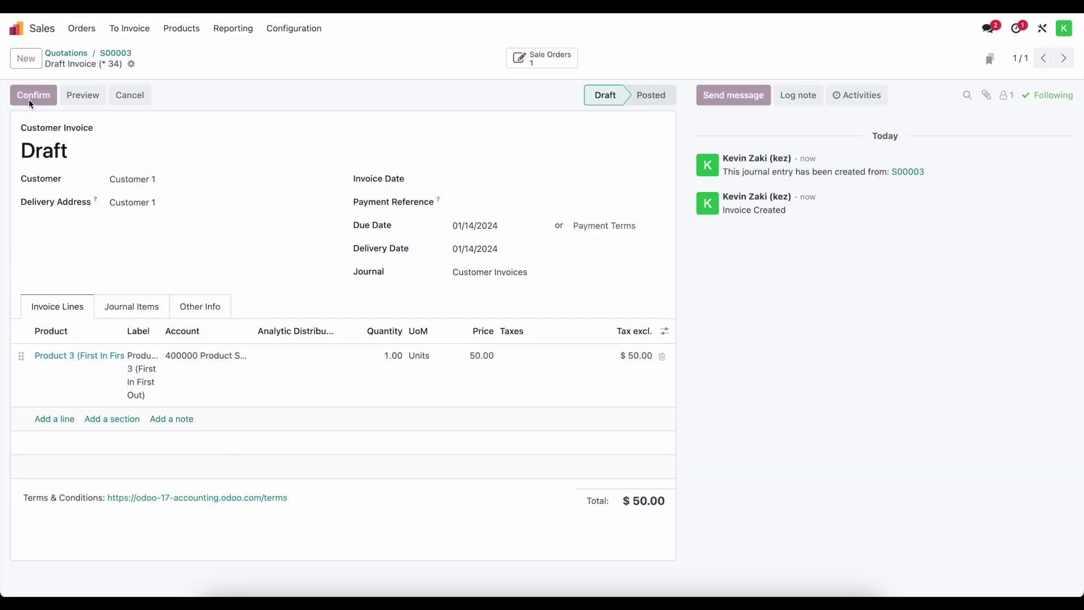
{"action": "left_click", "coordinate": [148, 303]}
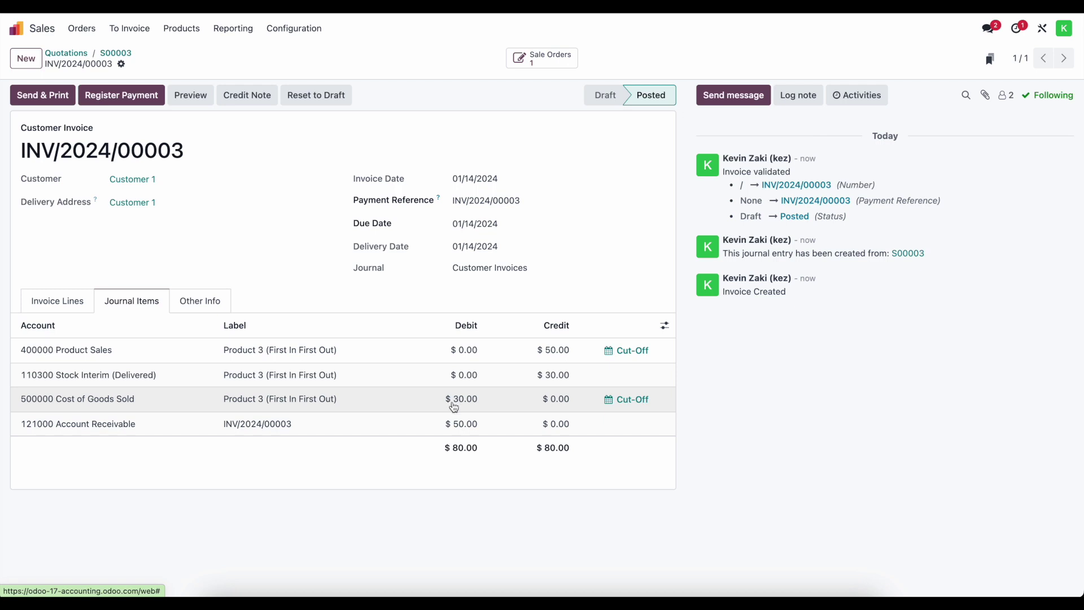
Step: Leave the invoice's journal items ($30.00 COGS, $50.00 sales) and return to the home screen
{"action": "left_click", "coordinate": [14, 31]}
Step: Expand Product 3's valuation layers, showing the $-30.00 delivery layer and 45.00 total
{"action": "left_click", "coordinate": [493, 346]}
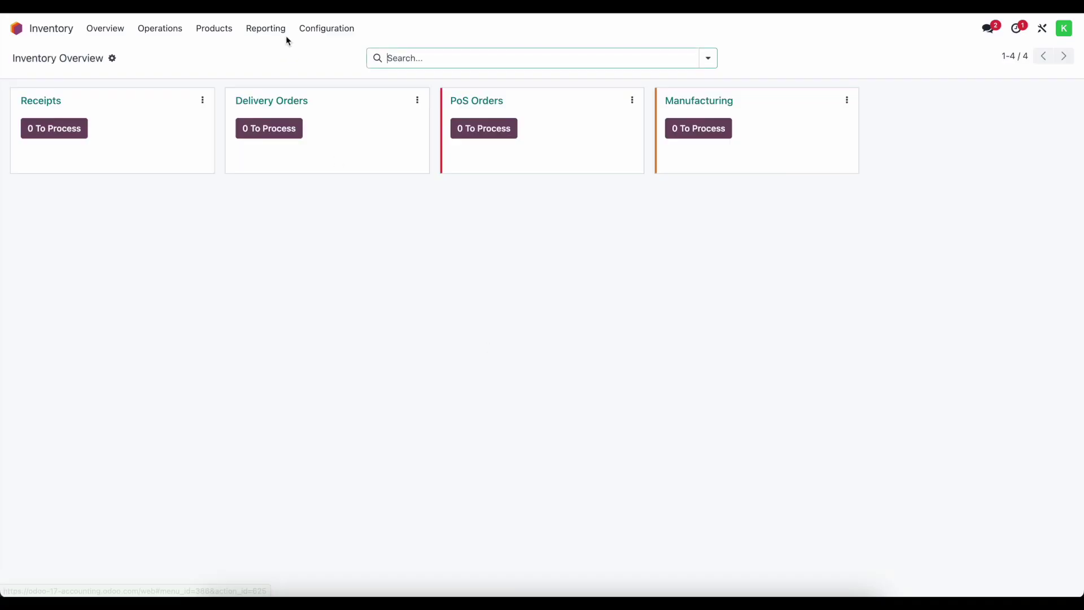
{"action": "left_click", "coordinate": [327, 32]}
{"action": "mouse_move", "coordinate": [280, 28]}
{"action": "left_click", "coordinate": [294, 120]}
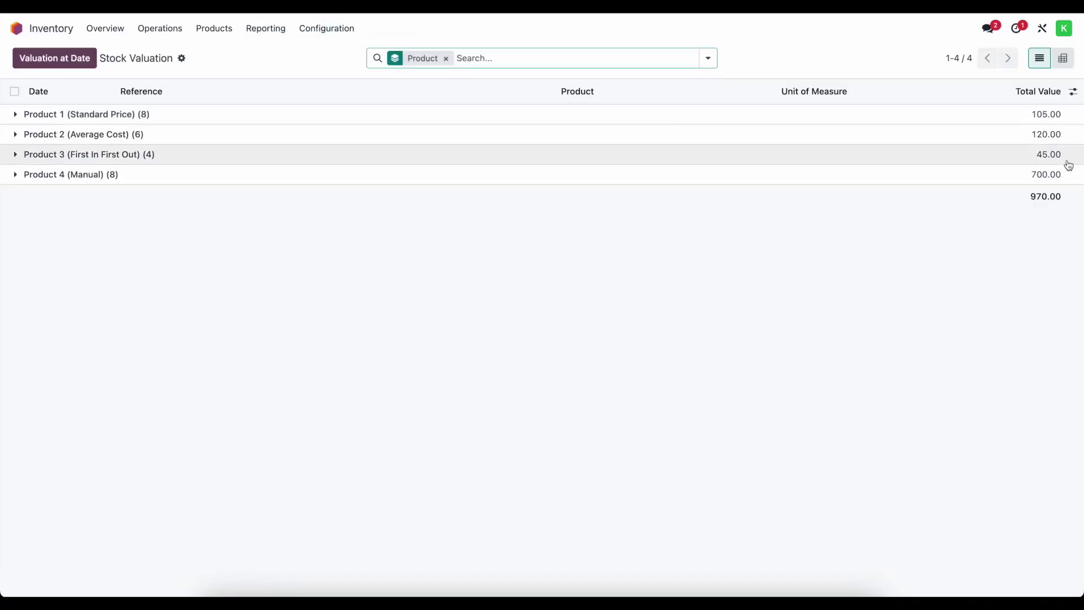
{"action": "left_click", "coordinate": [1065, 161]}
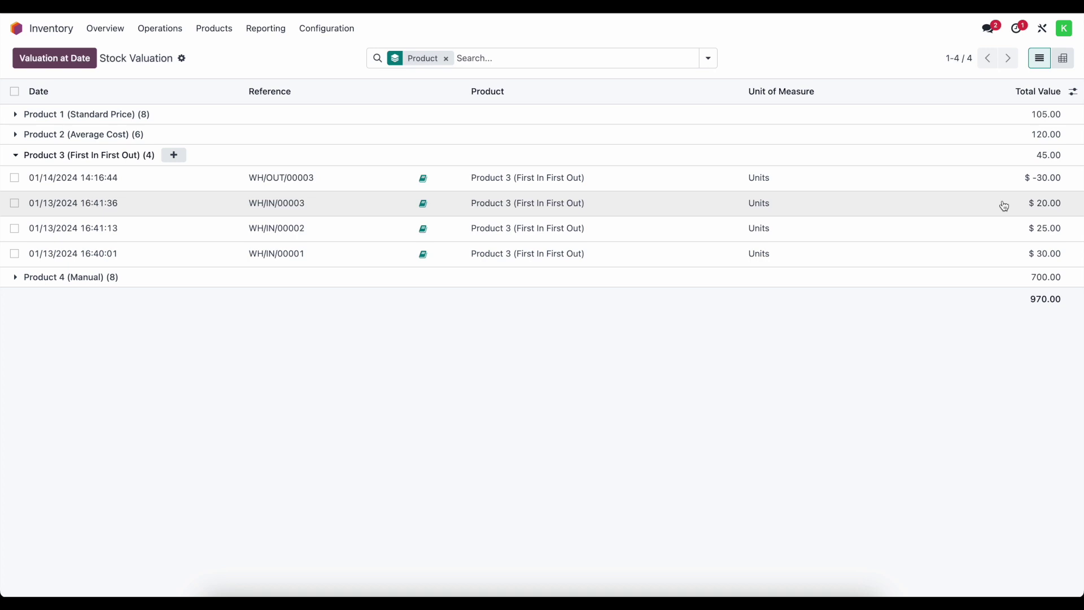
{"action": "left_click", "coordinate": [214, 28]}
Step: Open Product 3 (First In First Out) from the products list to see its $22.50 cost
{"action": "left_click", "coordinate": [217, 50]}
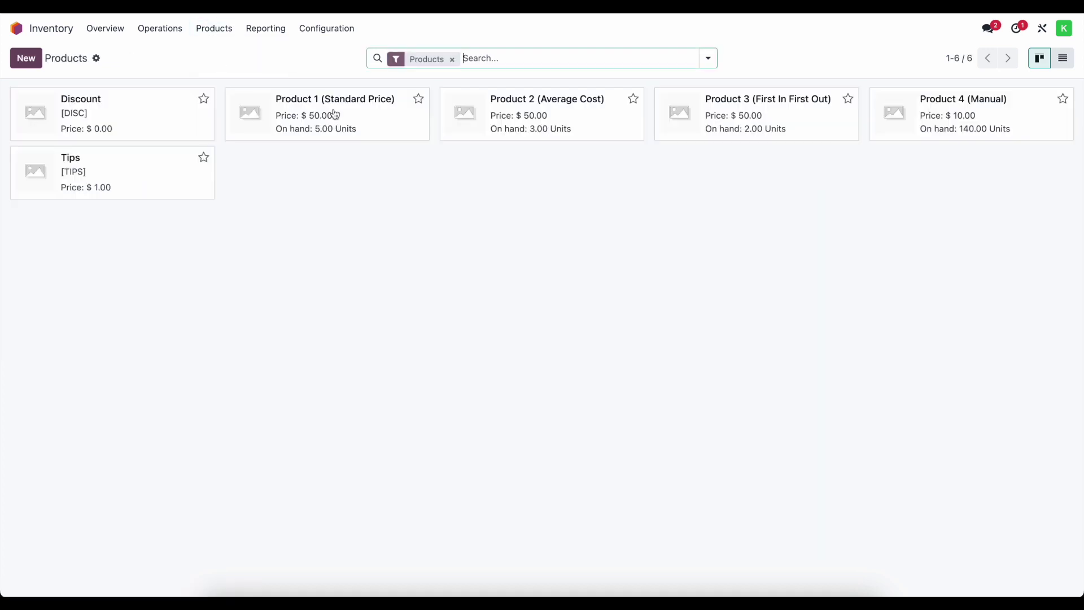
{"action": "left_click", "coordinate": [750, 130]}
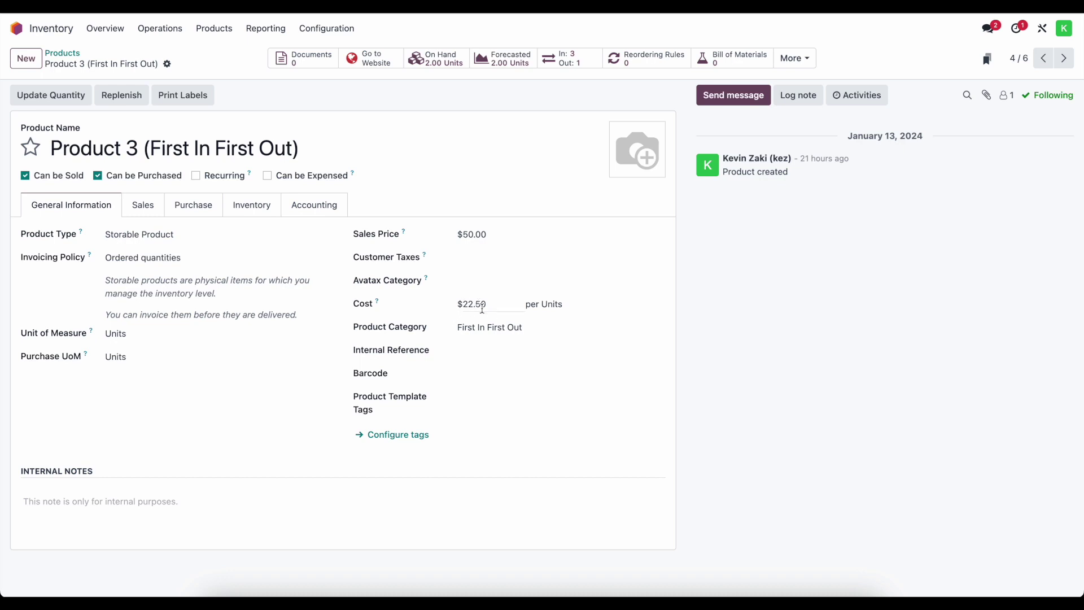
{"action": "left_click", "coordinate": [262, 30]}
Step: Expand Product 3's group to show its $-30.00 delivery and $20, $25, $30 receipt layers
{"action": "left_click", "coordinate": [277, 121]}
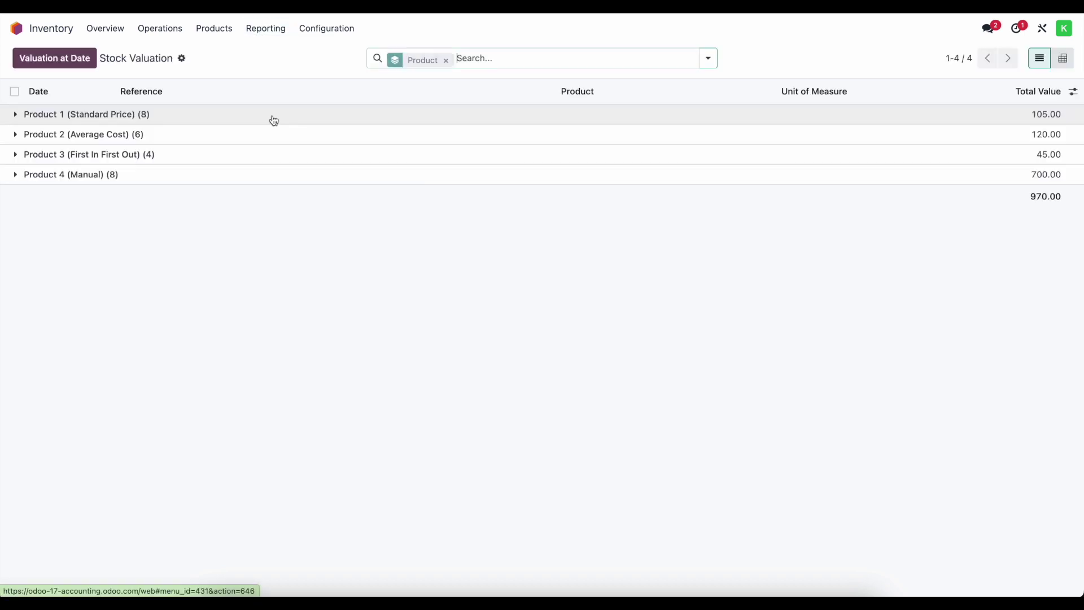
{"action": "left_click", "coordinate": [328, 156]}
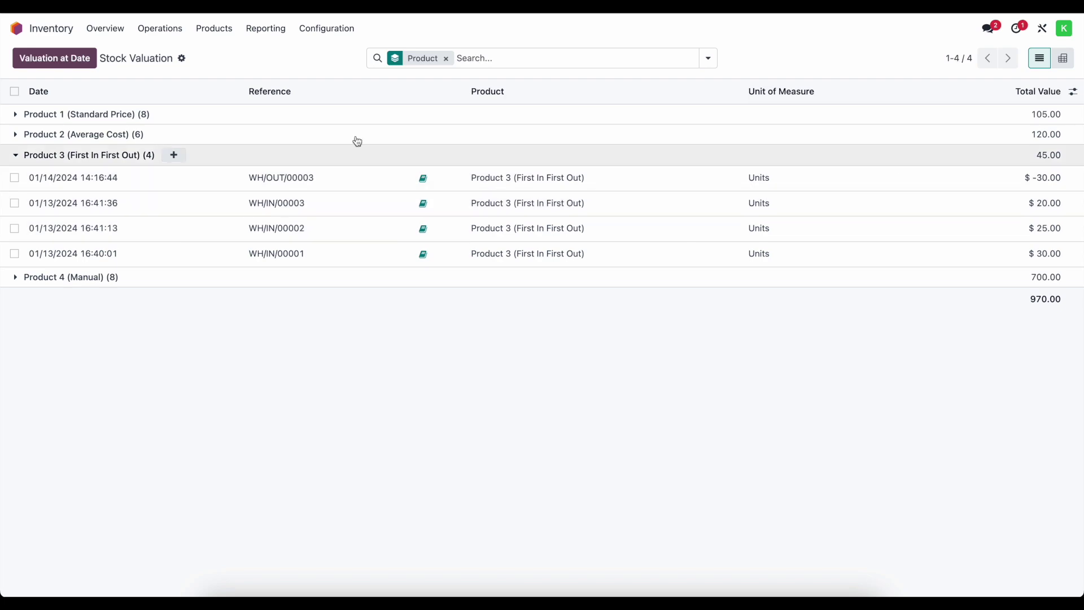
Step: Create a purchase quotation from Vendor 1 for one Product 3 (First In First Out) at $30.00
{"action": "left_click", "coordinate": [13, 25]}
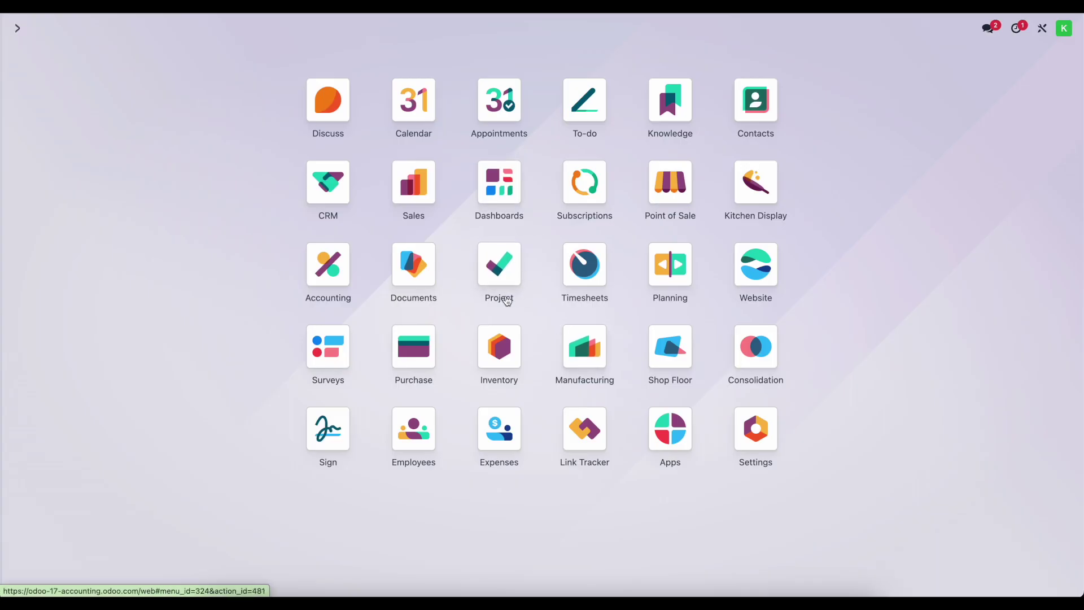
{"action": "left_click", "coordinate": [431, 331]}
{"action": "left_click", "coordinate": [26, 58]}
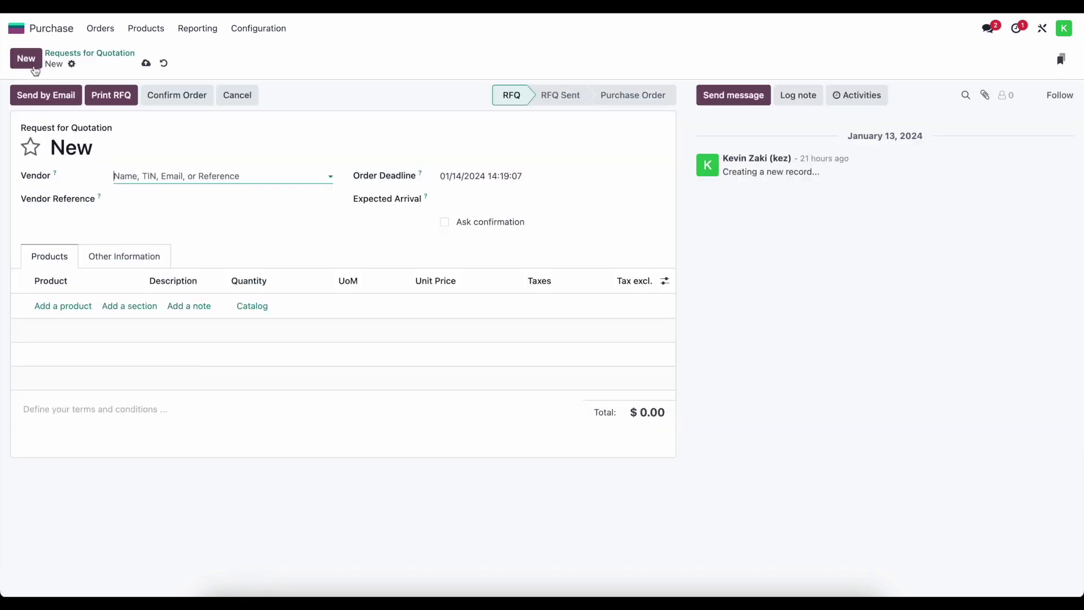
{"action": "left_click", "coordinate": [149, 177]}
{"action": "left_click", "coordinate": [154, 197]}
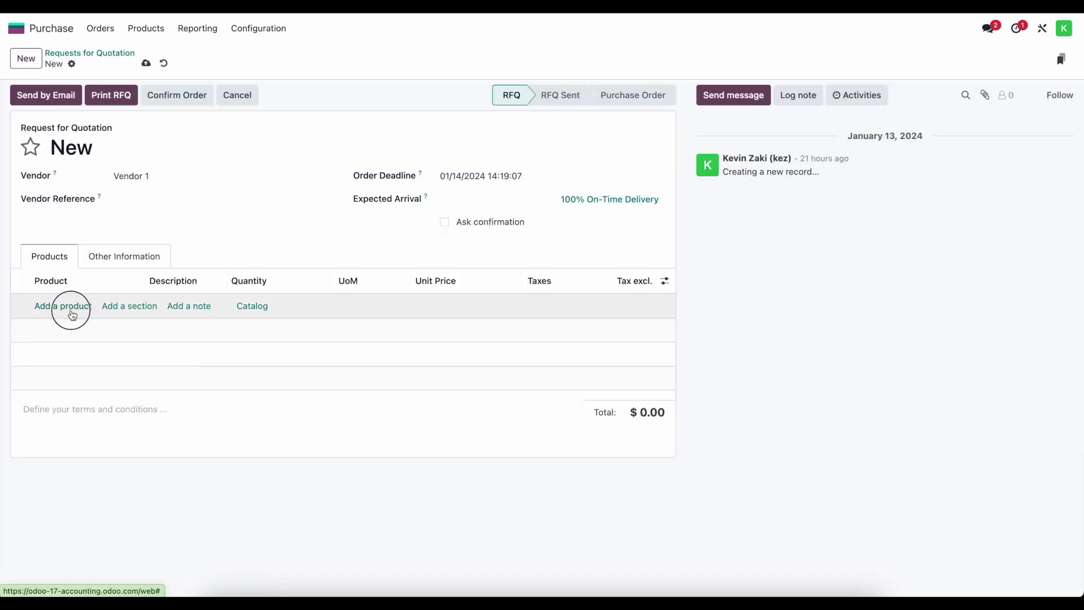
{"action": "left_click", "coordinate": [63, 306]}
{"action": "type", "text": "fi"}
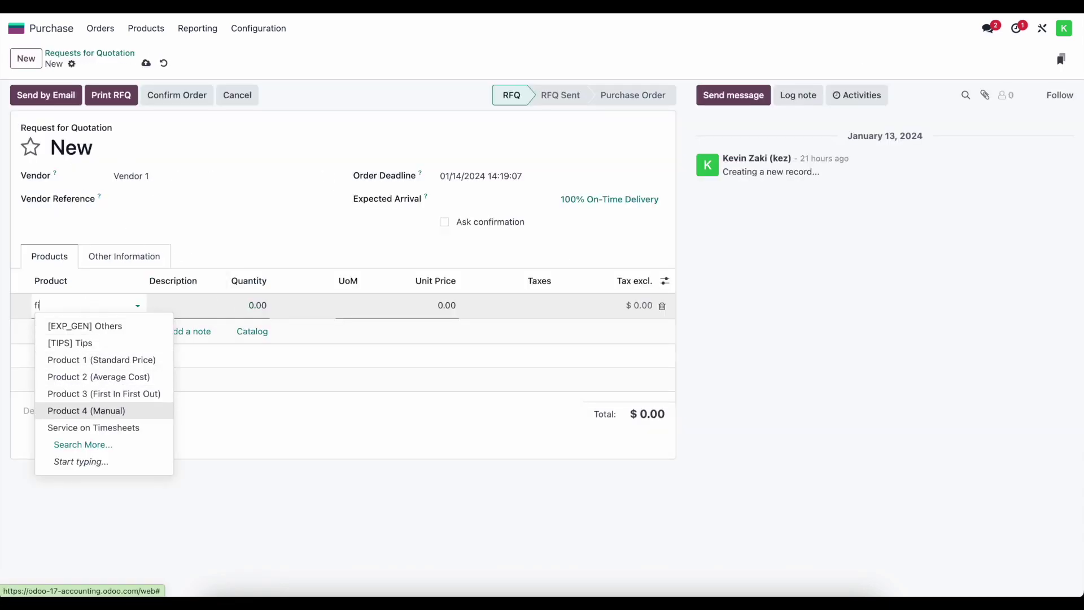
{"action": "left_click", "coordinate": [104, 326]}
{"action": "left_click", "coordinate": [439, 326]}
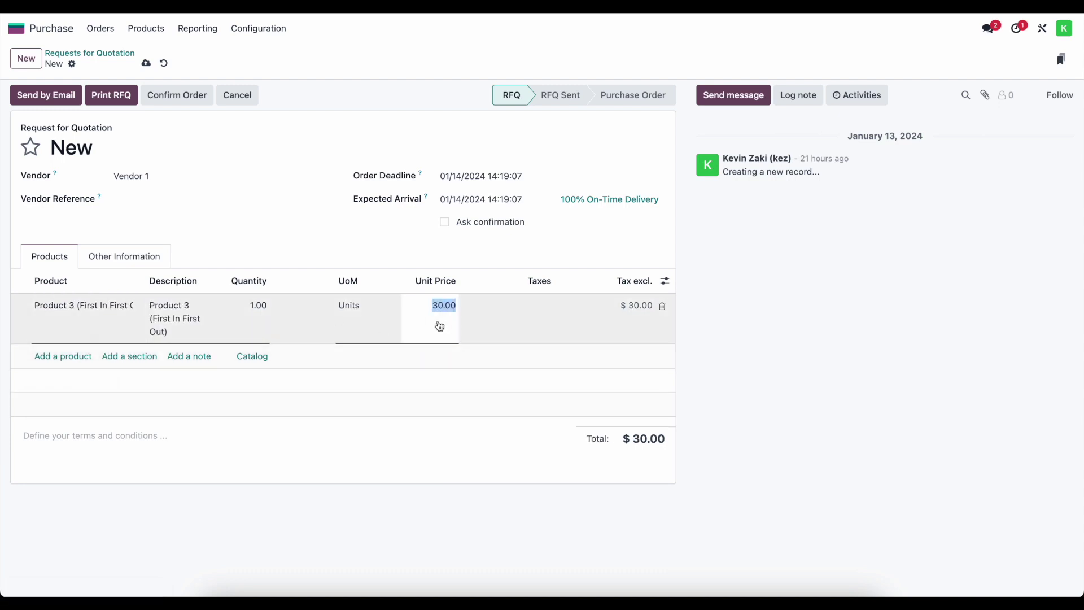
{"action": "left_click", "coordinate": [450, 414]}
{"action": "left_click", "coordinate": [146, 62]}
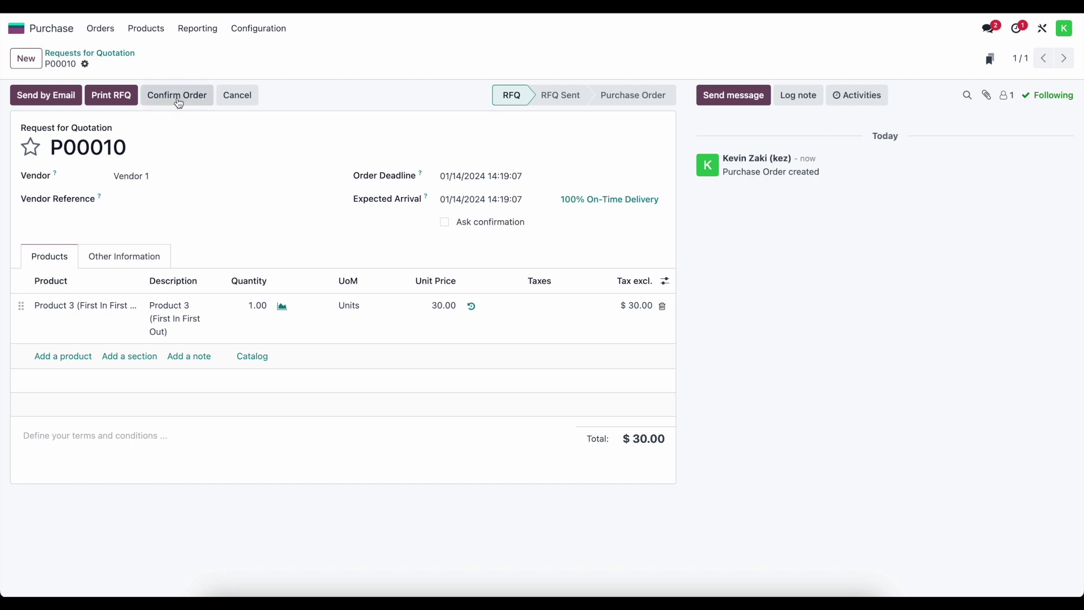
Step: Confirm purchase order P00010 and validate its incoming receipt
{"action": "left_click", "coordinate": [179, 101]}
{"action": "left_click", "coordinate": [48, 99]}
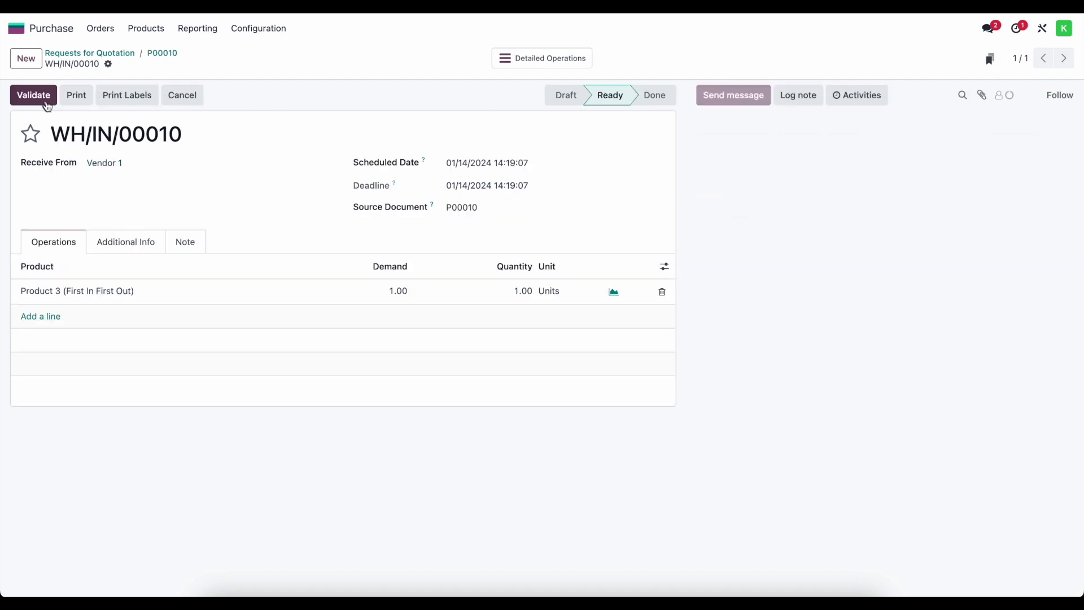
{"action": "left_click", "coordinate": [48, 100]}
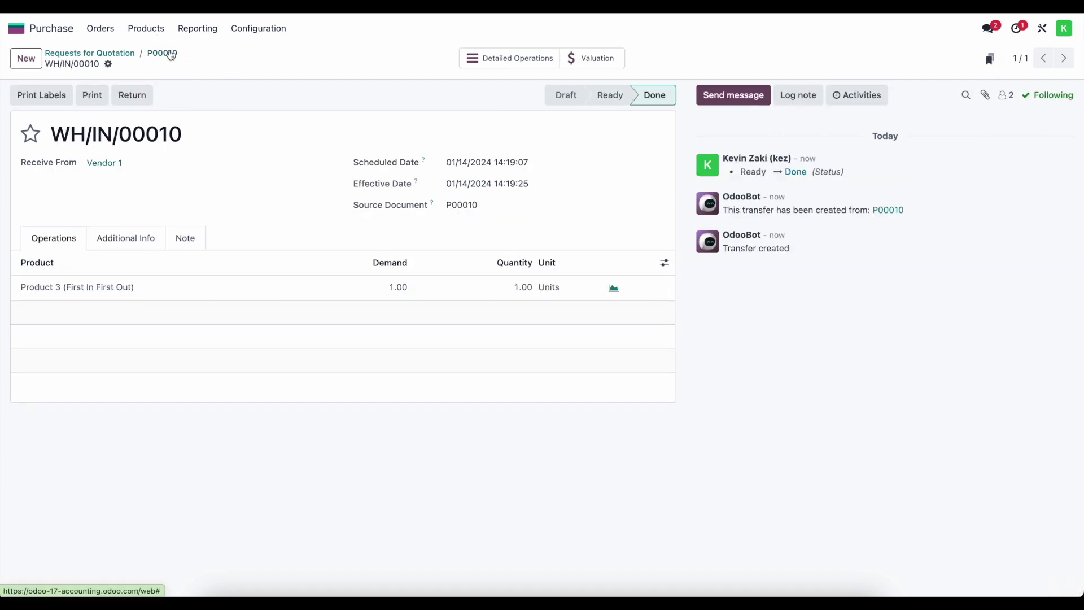
{"action": "left_click", "coordinate": [170, 54]}
Step: Create and post the vendor bill for P00010 dated 01/14/2024
{"action": "left_click", "coordinate": [47, 95]}
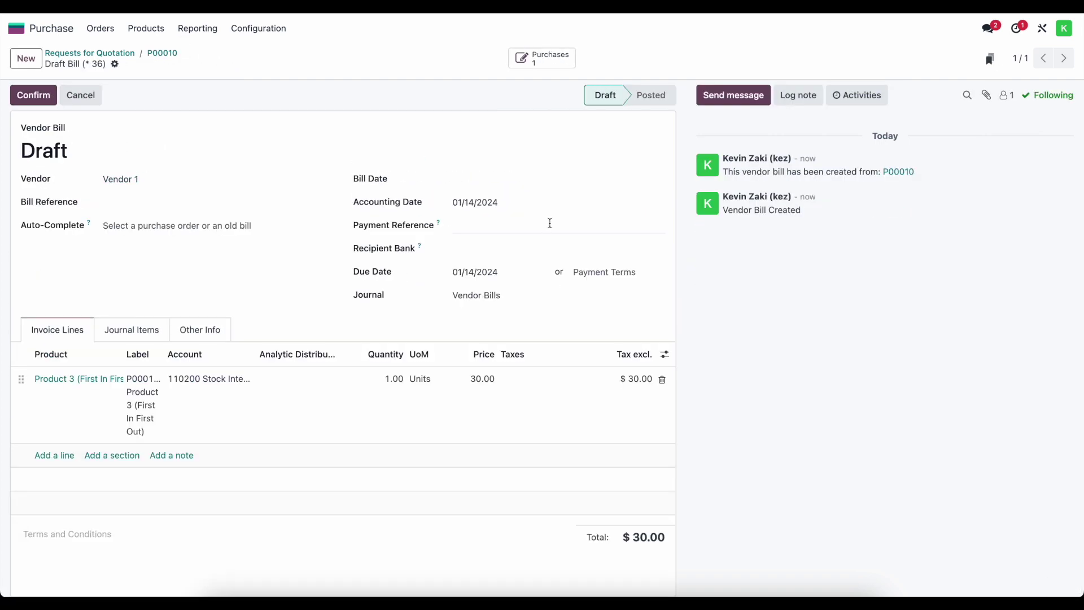
{"action": "left_click", "coordinate": [496, 183]}
{"action": "left_click", "coordinate": [484, 334]}
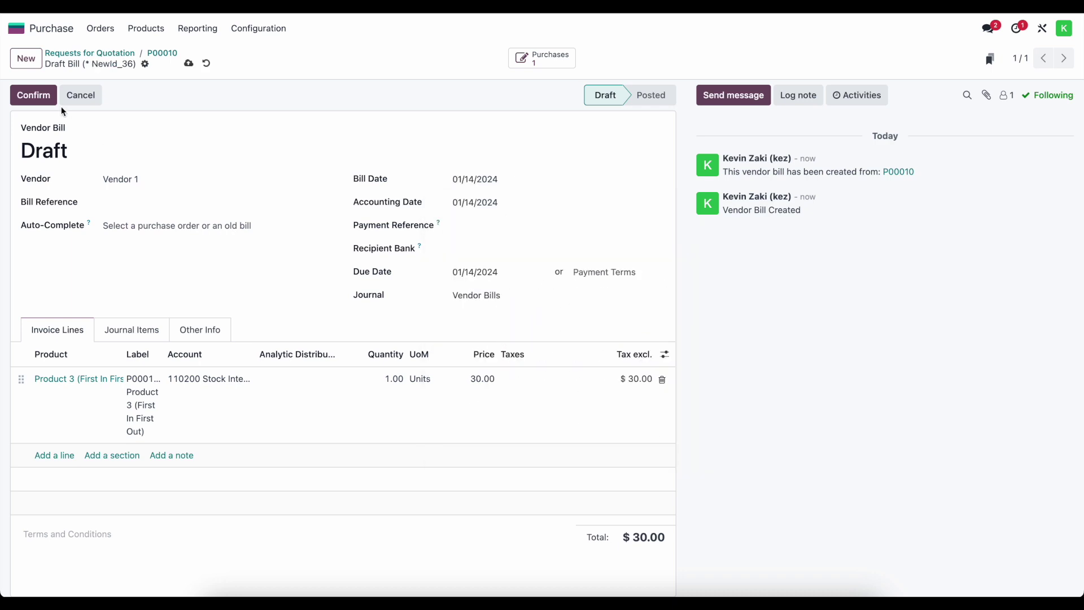
{"action": "left_click", "coordinate": [49, 104]}
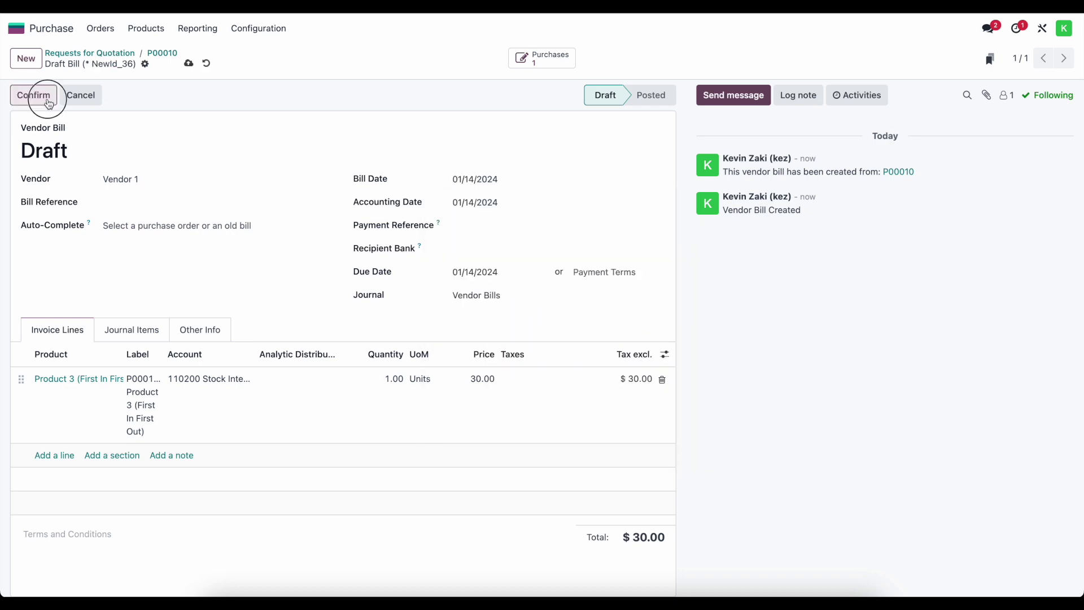
{"action": "left_click", "coordinate": [15, 31]}
{"action": "left_click", "coordinate": [506, 346]}
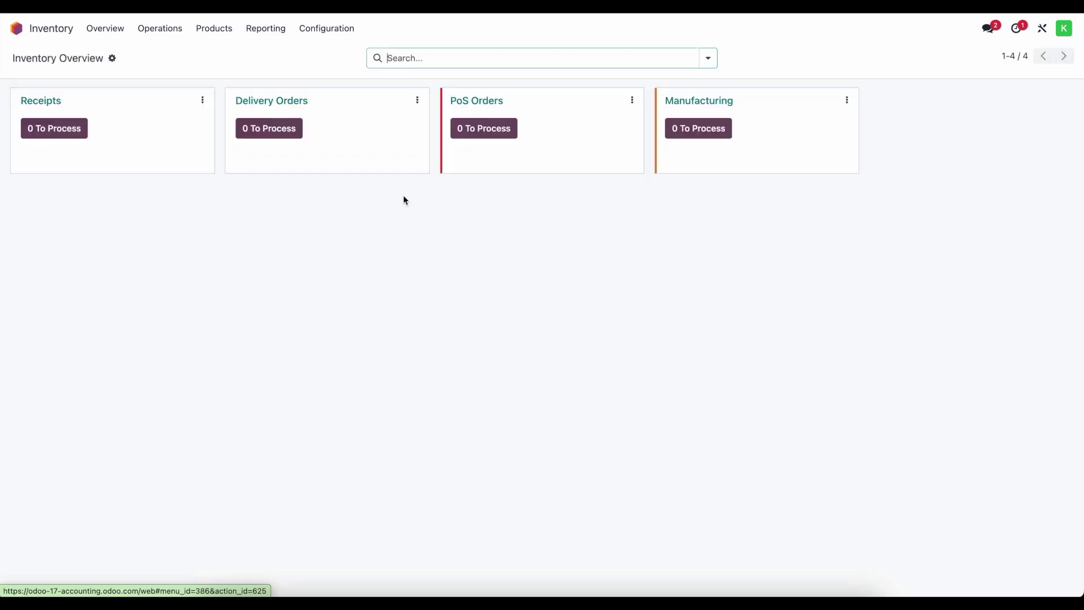
Step: Expand Product 3's five valuation layers in Stock Valuation, now totalling 75.00
{"action": "left_click", "coordinate": [264, 29]}
{"action": "left_click", "coordinate": [274, 122]}
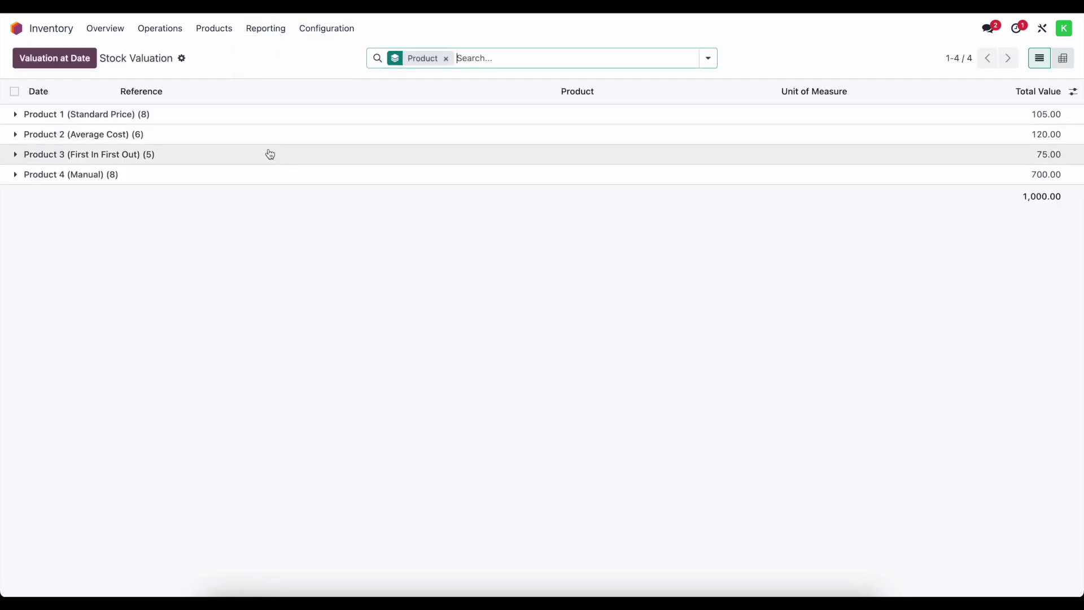
{"action": "left_click", "coordinate": [268, 162]}
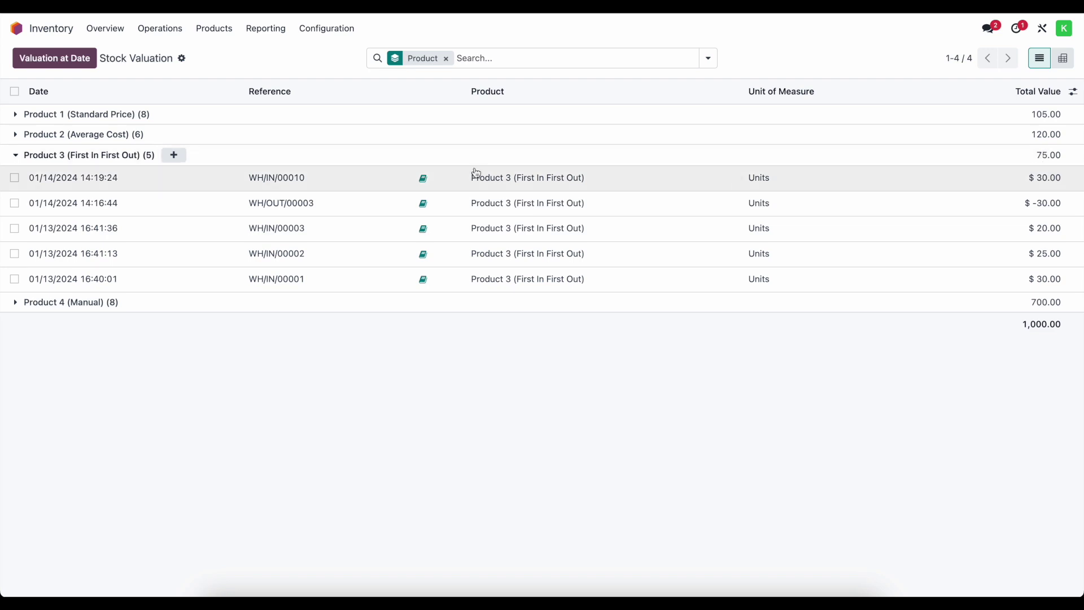
Step: Open Product 3 (First In First Out) from the products list and highlight its $25.00 cost
{"action": "left_click", "coordinate": [220, 28]}
{"action": "left_click", "coordinate": [232, 57]}
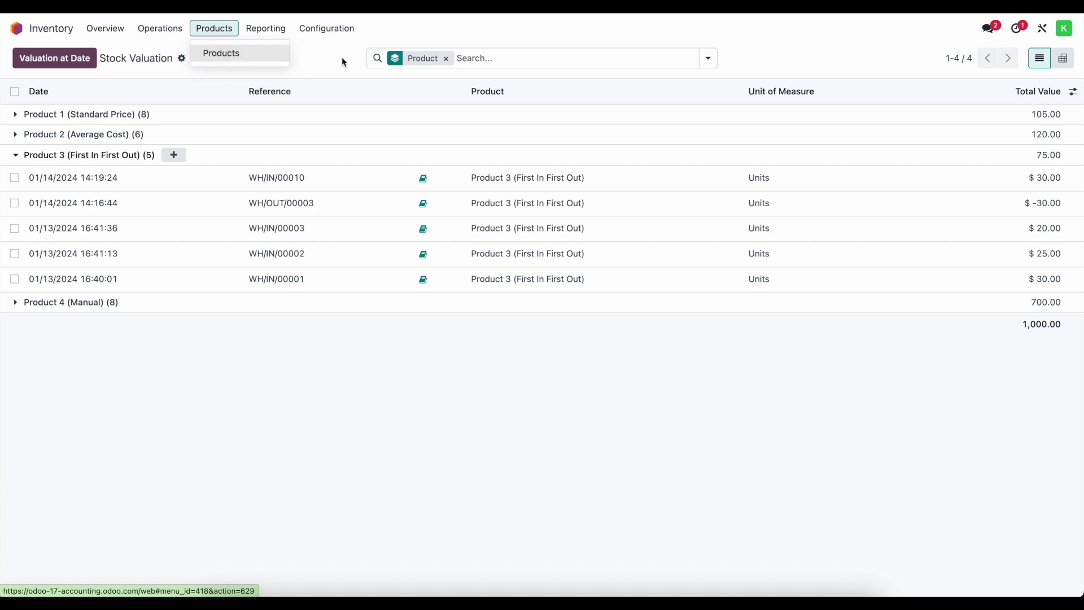
{"action": "left_click", "coordinate": [266, 57]}
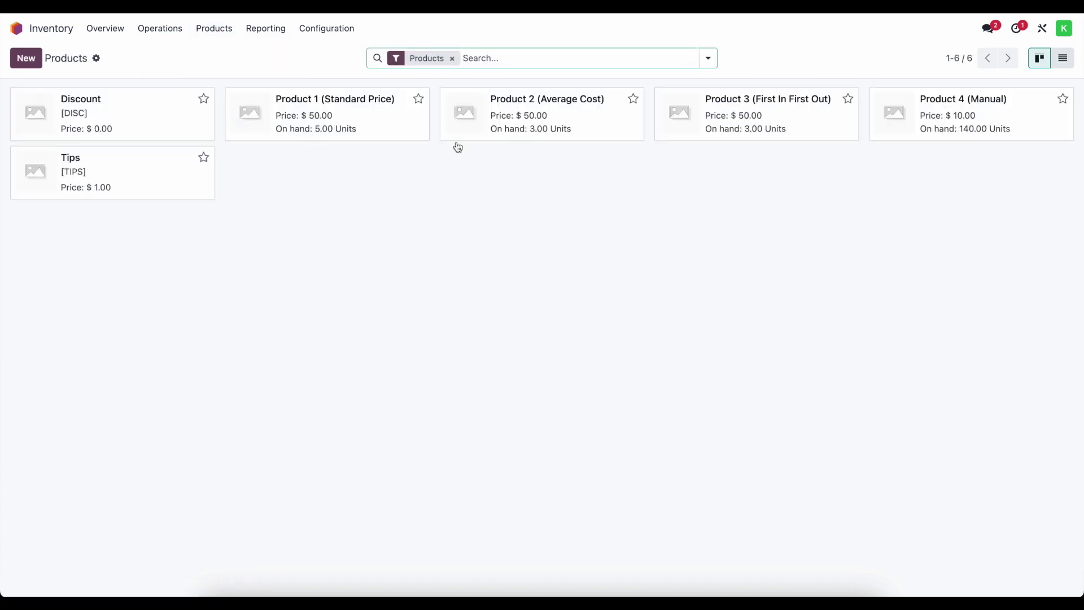
{"action": "left_click", "coordinate": [780, 134]}
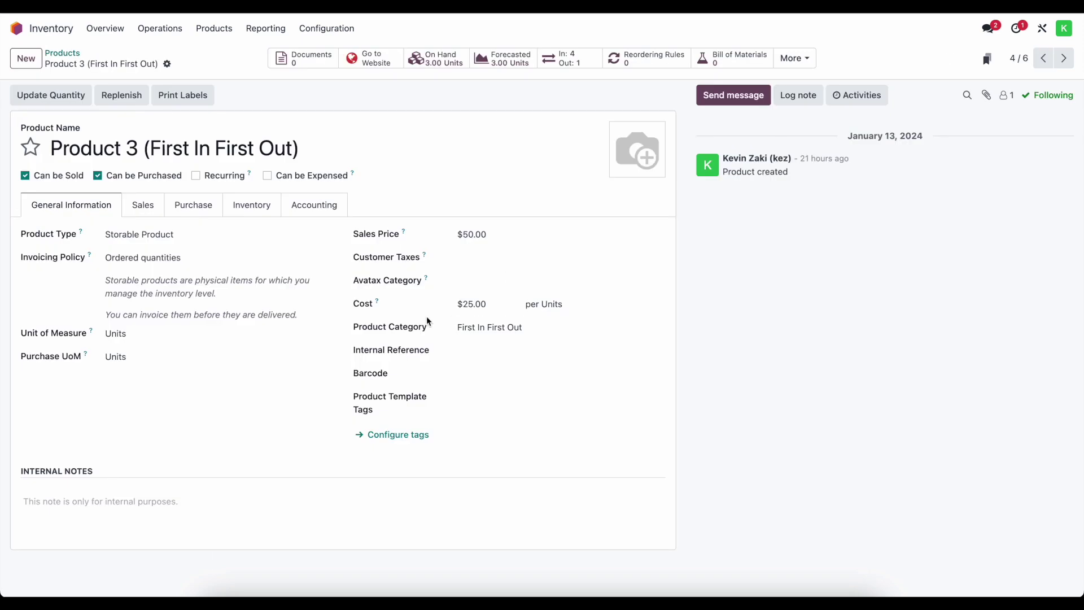
{"action": "left_click_drag", "start_coordinate": [360, 305], "coordinate": [552, 305]}
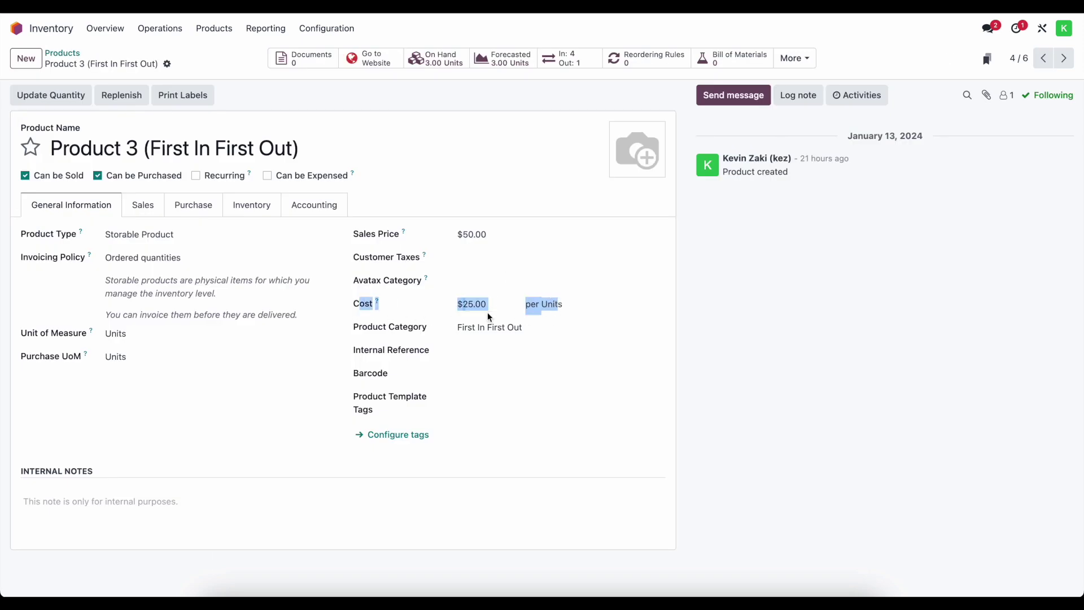